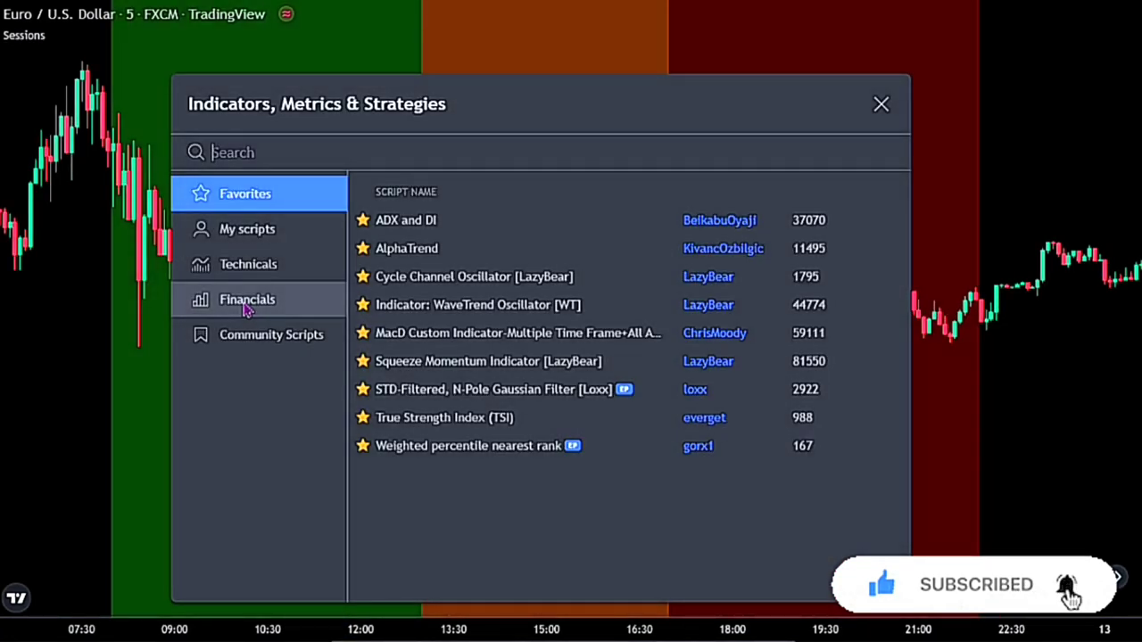
- Search for SWING and add the 'Swing high low support & resistance' indicator to the chart
type("SWI")
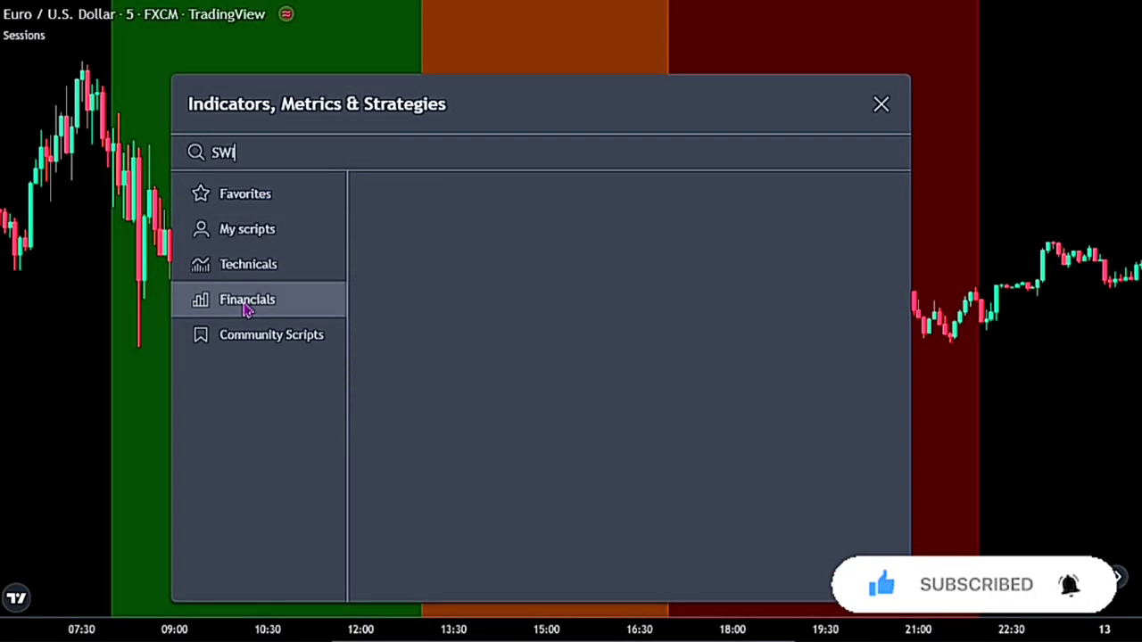
type("NG")
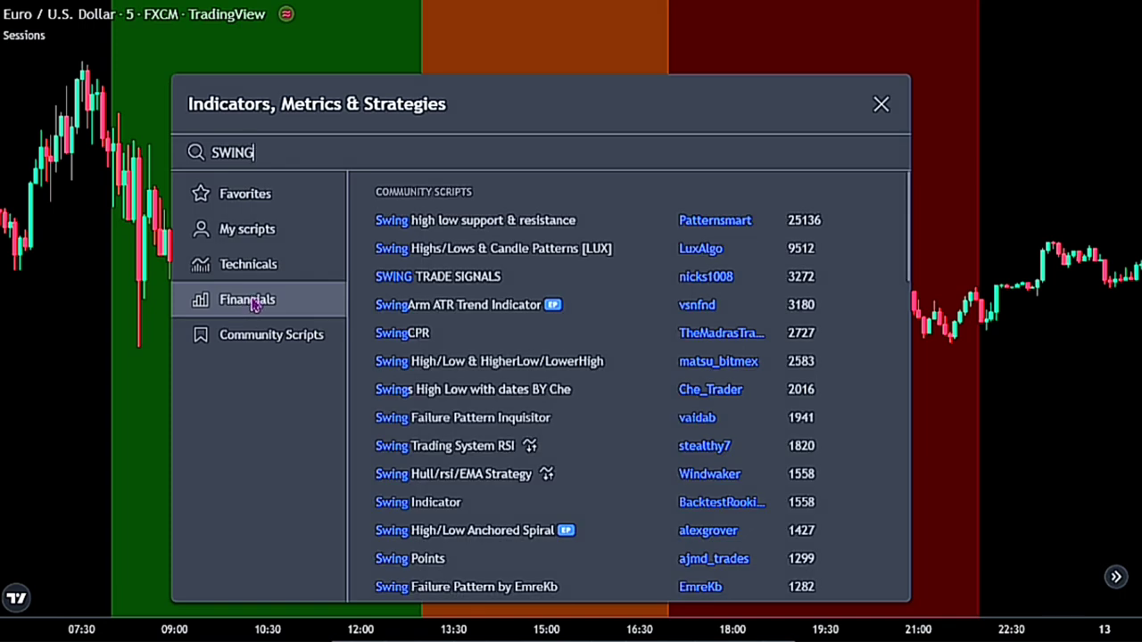
left_click(594, 230)
left_click(881, 105)
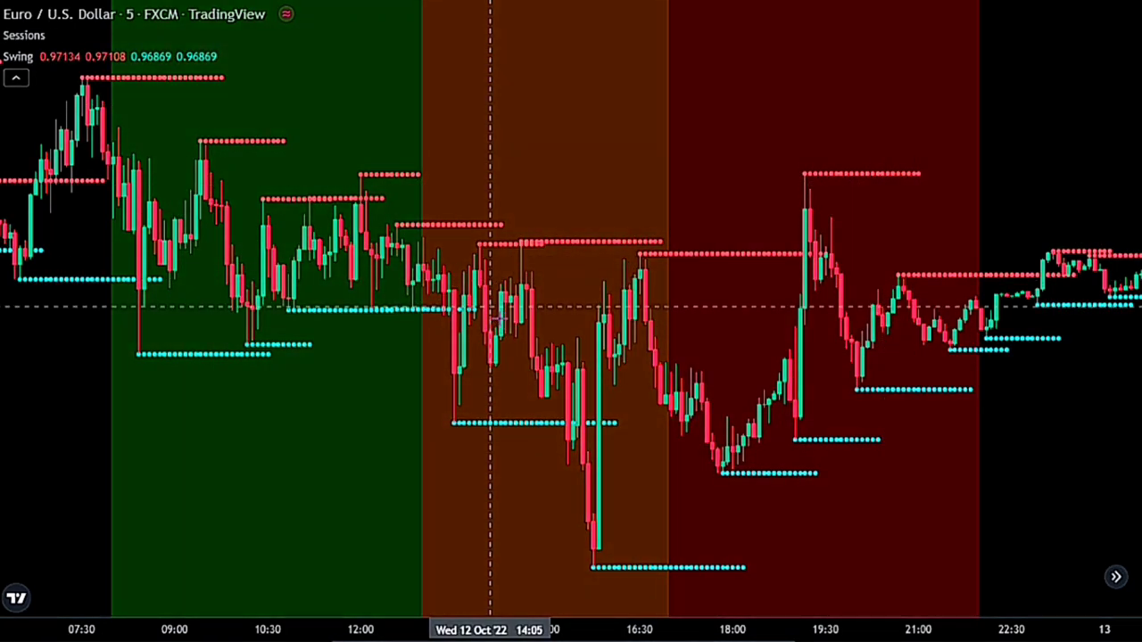
double_click(295, 200)
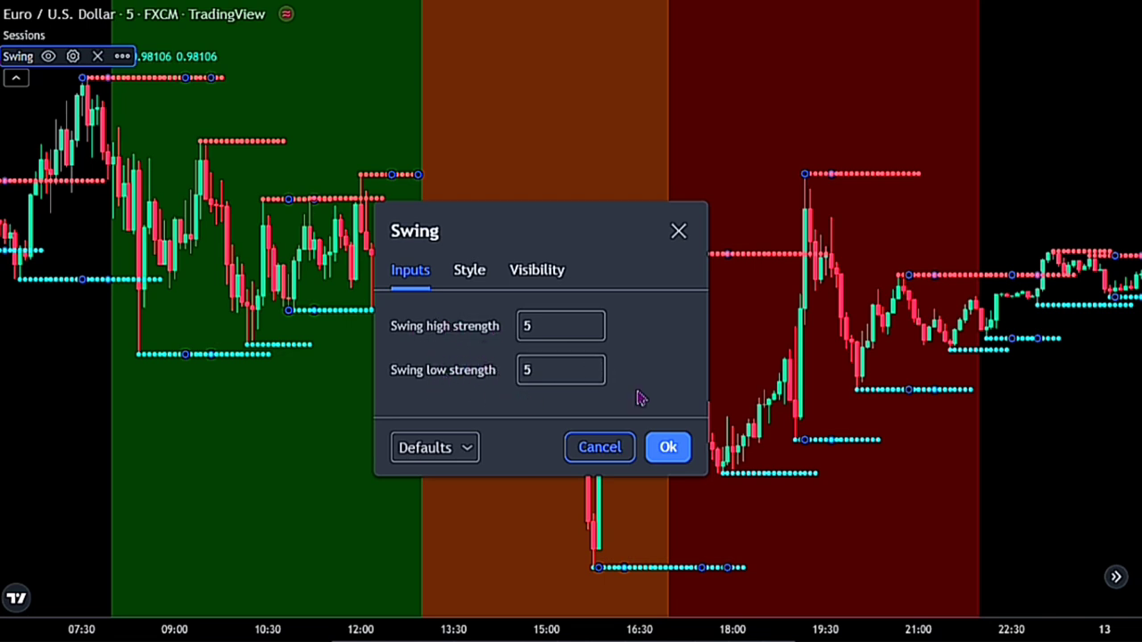
left_click(672, 448)
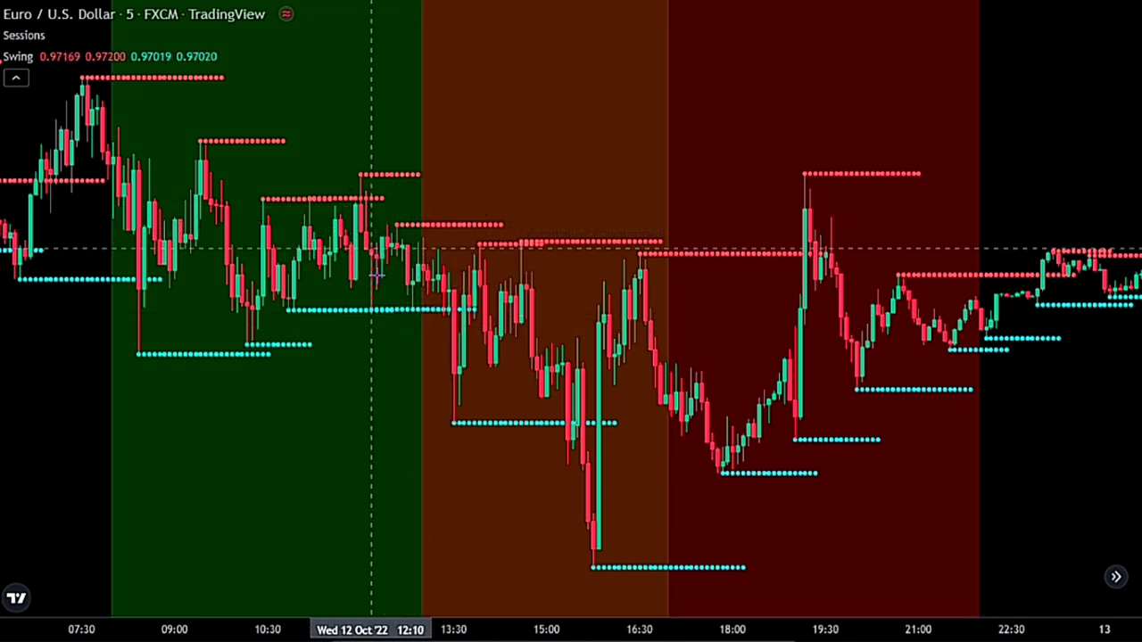
- Place a red horizontal ray at the 0.9702 swing low from the 12:55 bar
left_click(429, 321)
left_click(647, 22)
left_click(668, 250)
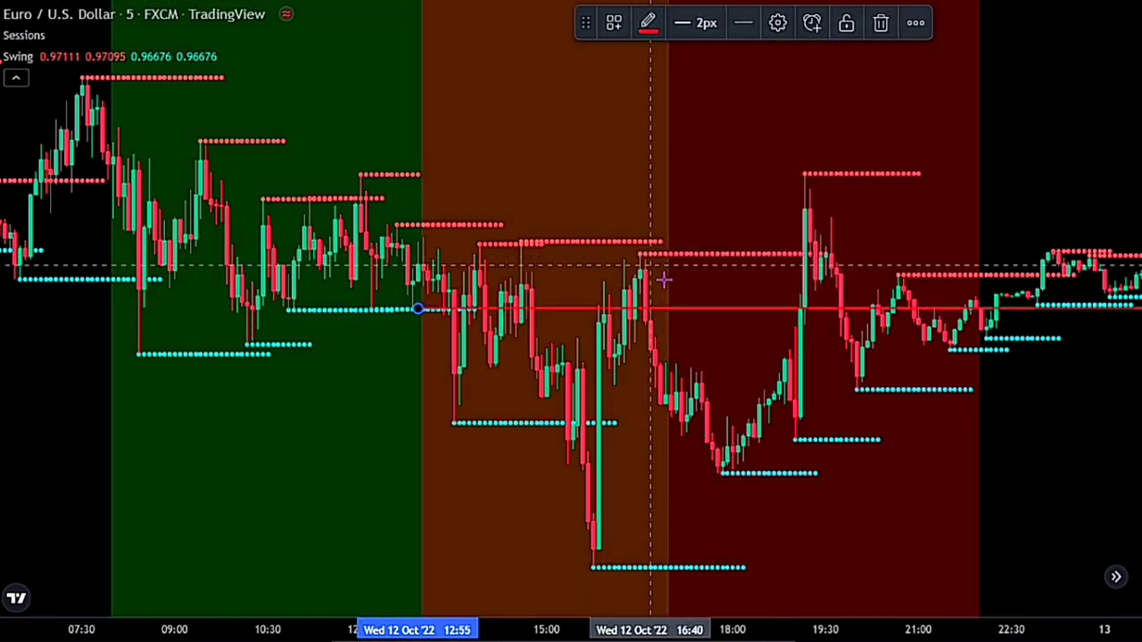
- Add a green horizontal ray along the swing high, then select both rays
key("alt+j")
left_click(419, 224)
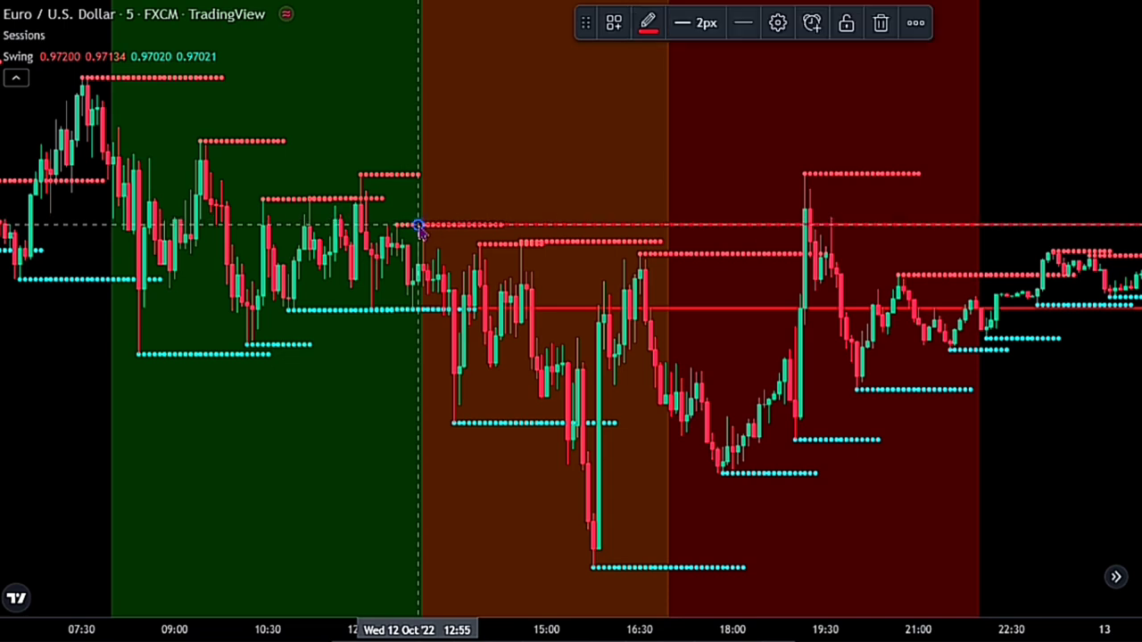
left_click(649, 42)
left_click(649, 253)
left_click(563, 199)
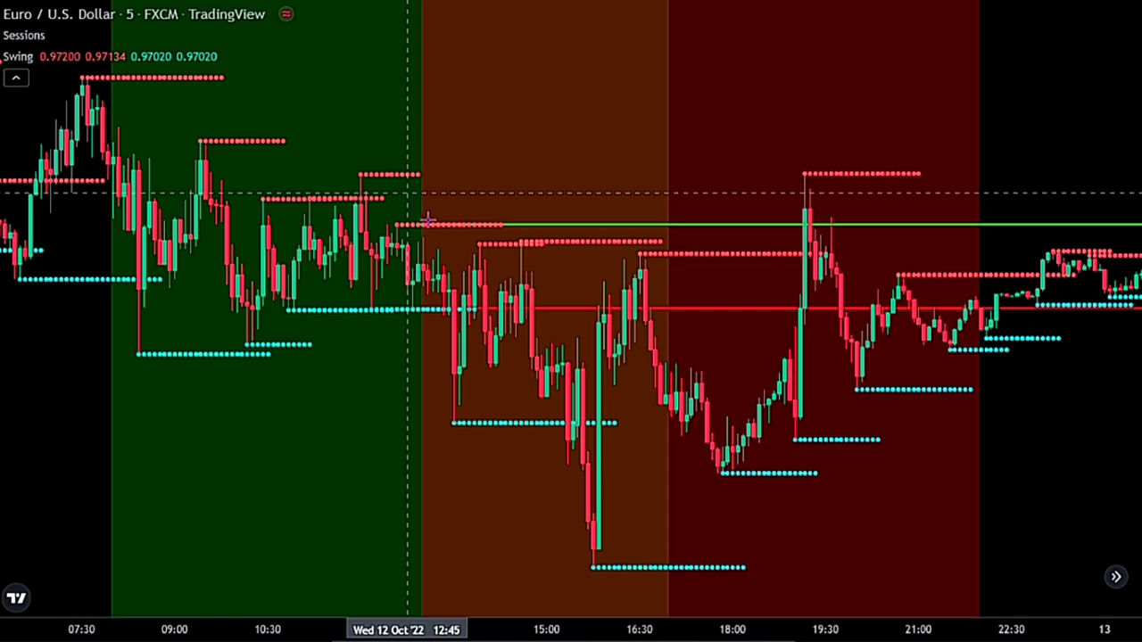
left_click_drag(408, 194, 460, 329)
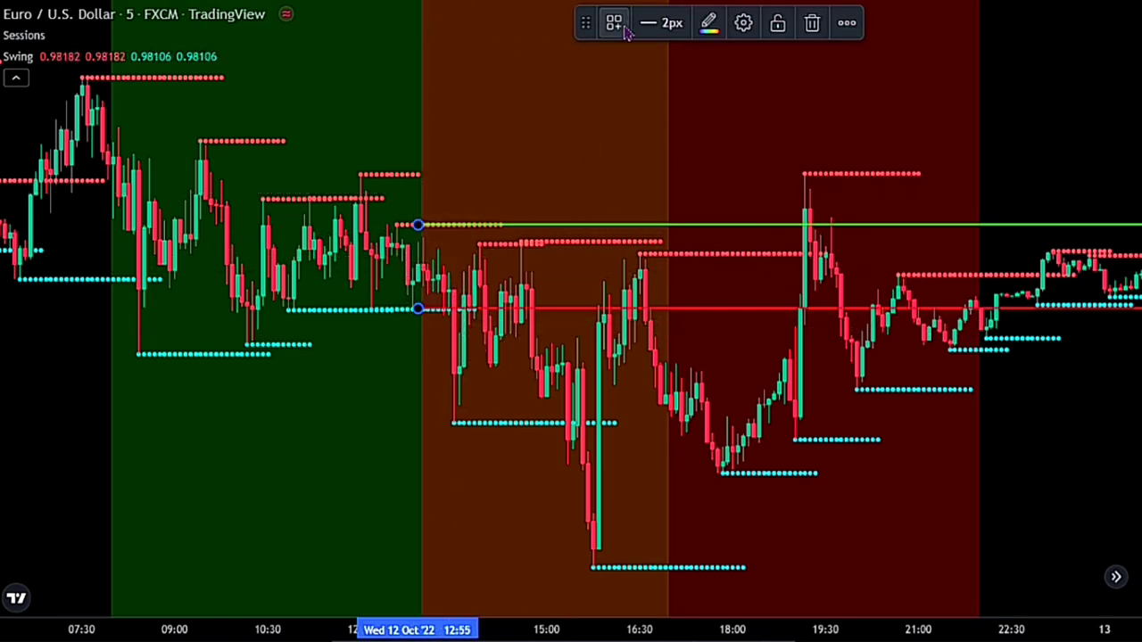
- Remove both selected horizontal rays and pan the chart forward into Thursday 13 Oct
left_click(812, 23)
scroll(818, 30, "right", 3)
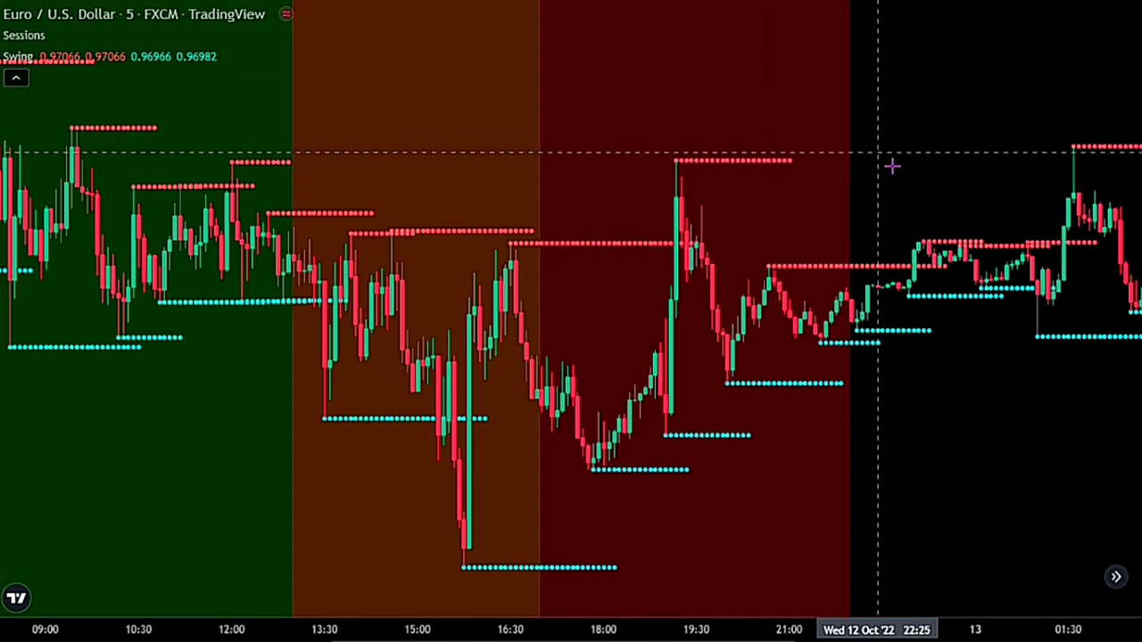
left_click_drag(892, 166, 415, 255)
left_click_drag(631, 256, 308, 309)
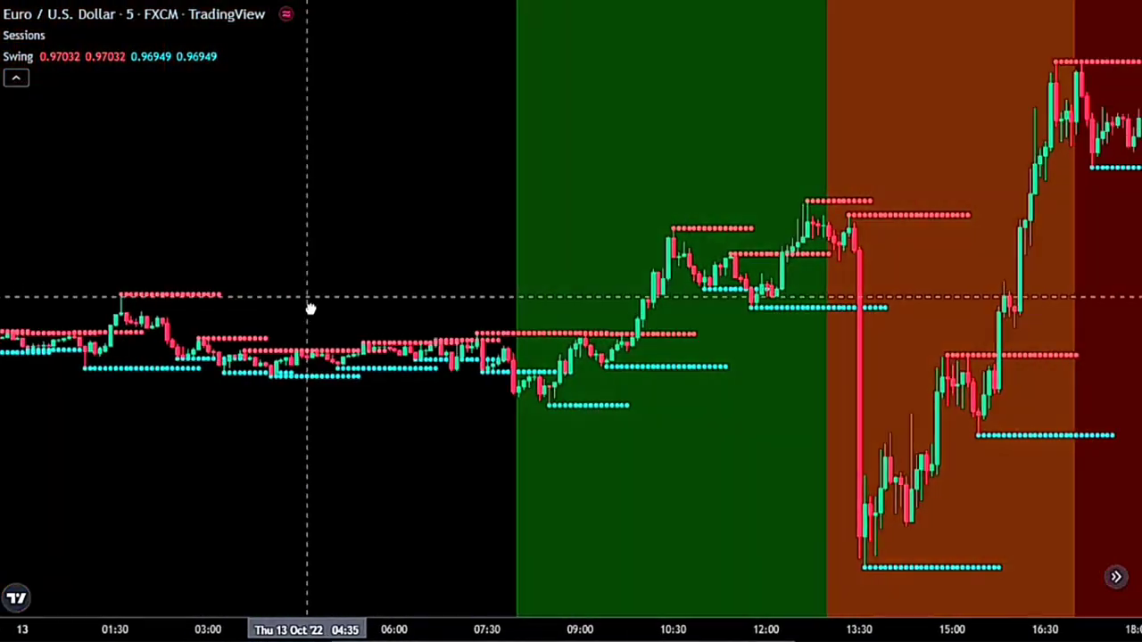
left_click_drag(775, 331, 548, 362)
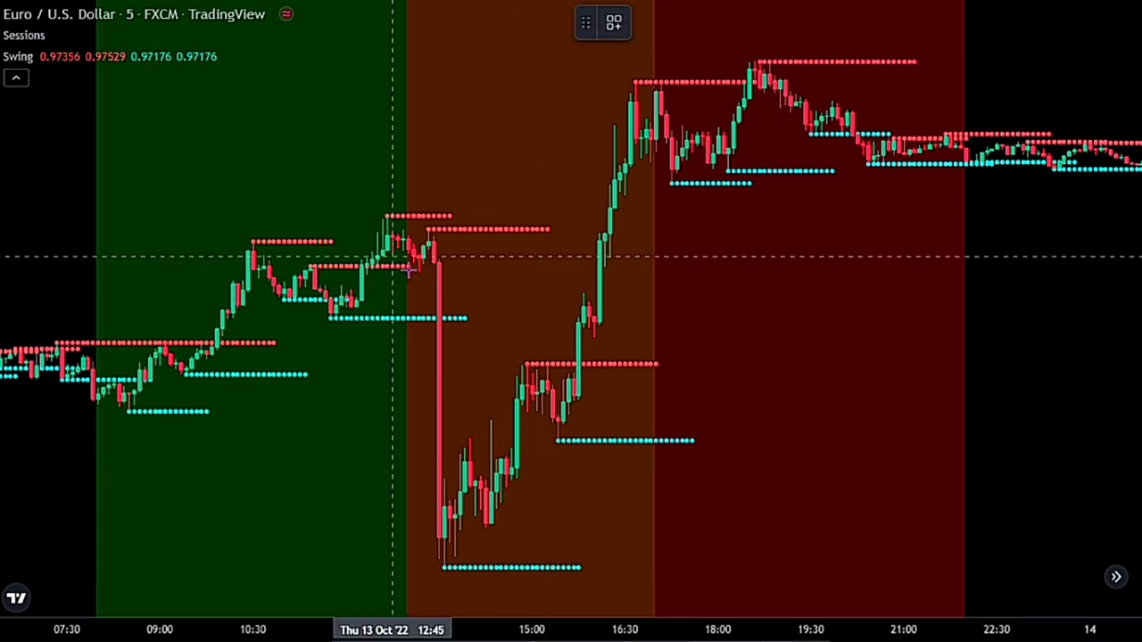
- Mark the 13 Oct selloff with a white down arrow, then pan to Friday 14 Oct evening
left_click(413, 542)
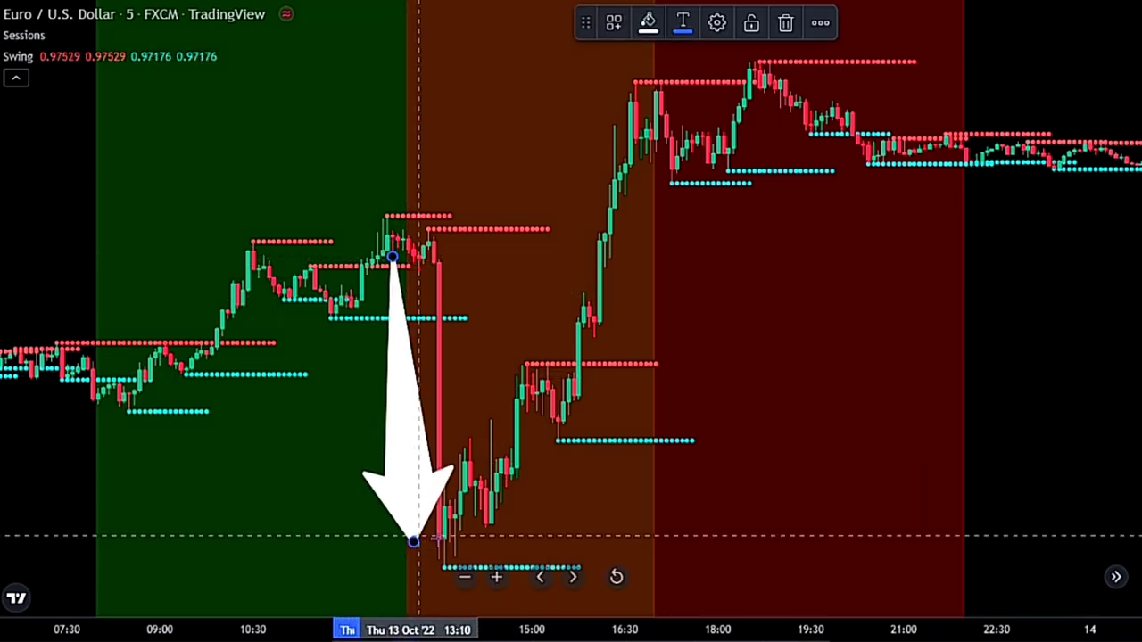
left_click(484, 259)
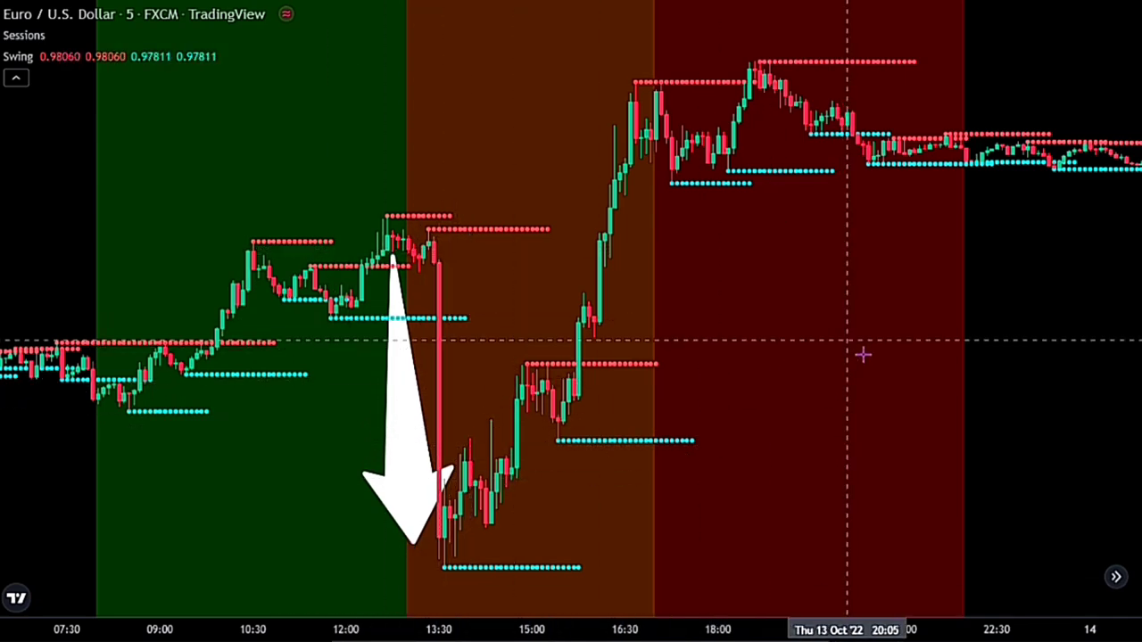
left_click_drag(760, 354, 607, 354)
left_click_drag(821, 313, 565, 319)
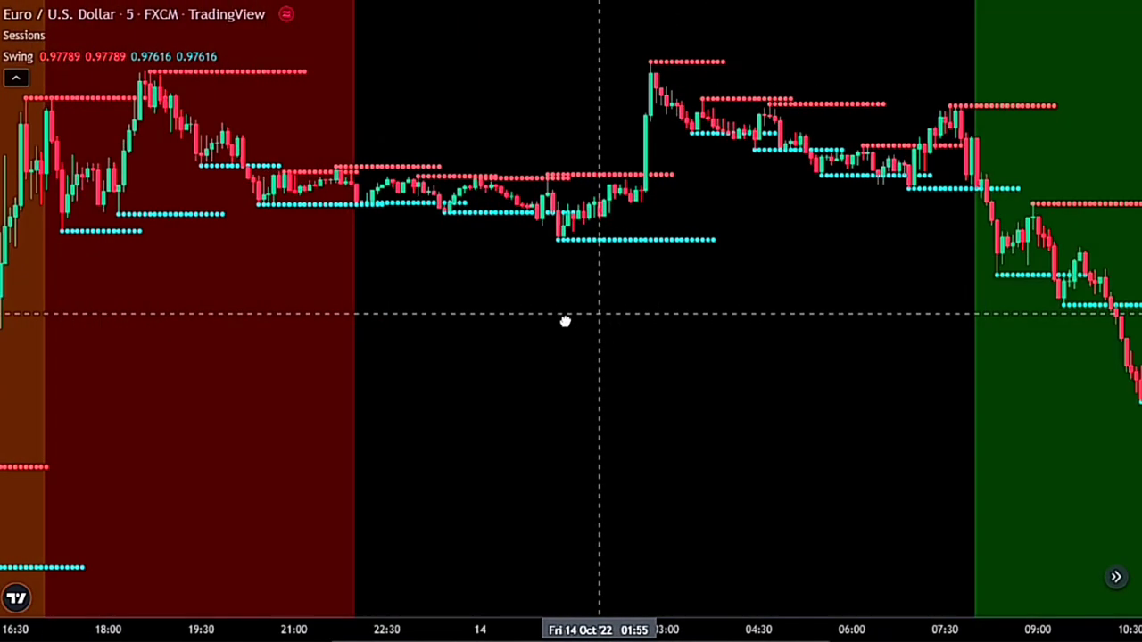
left_click_drag(805, 336, 276, 360)
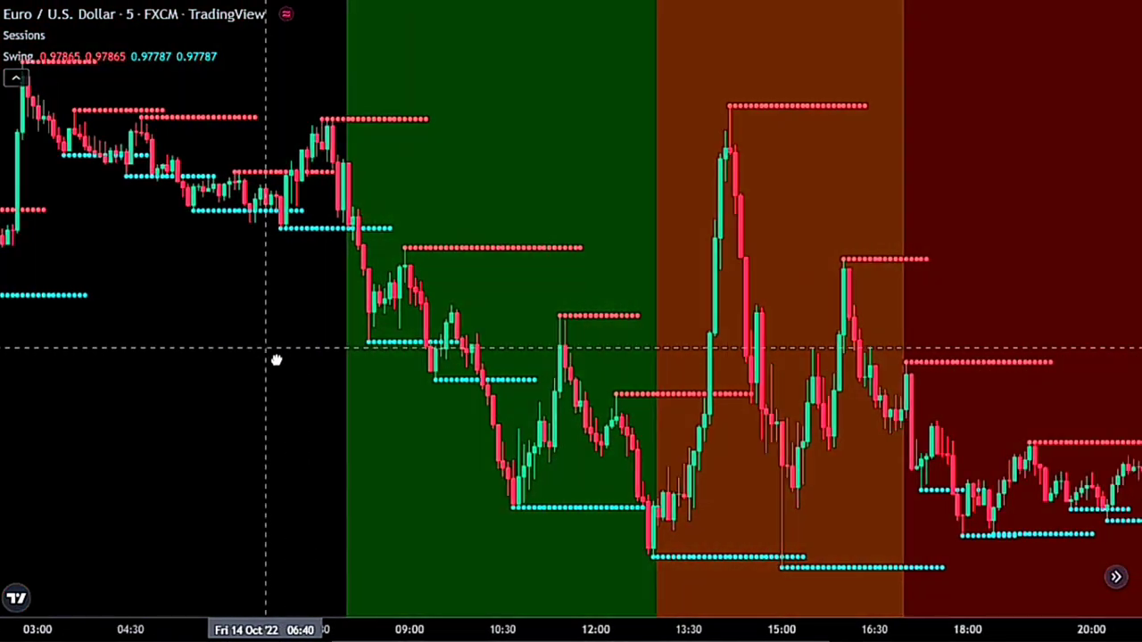
left_click_drag(859, 250, 545, 290)
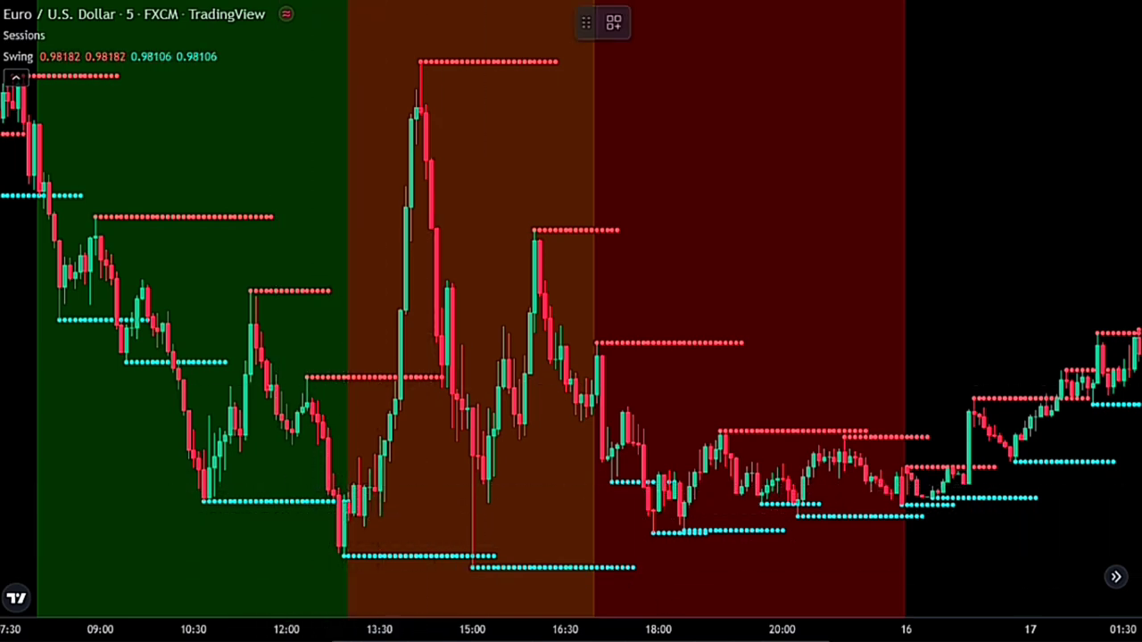
- Draw a white up arrow over the 14 Oct rally and pan on to Monday 17 Oct
left_click_drag(342, 494, 369, 158)
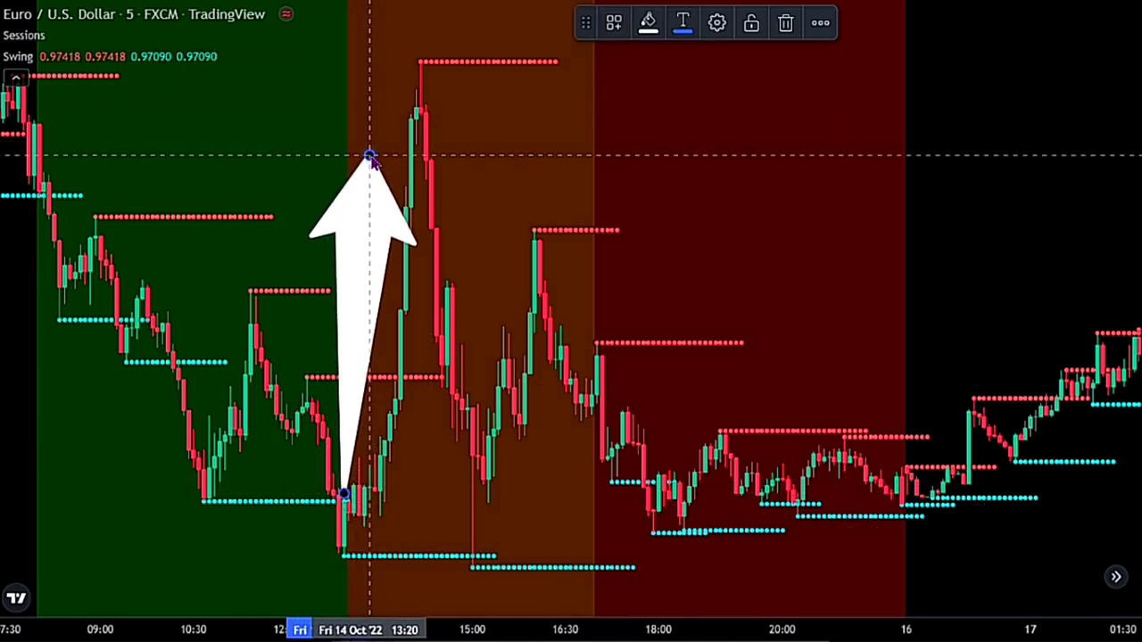
left_click(468, 462)
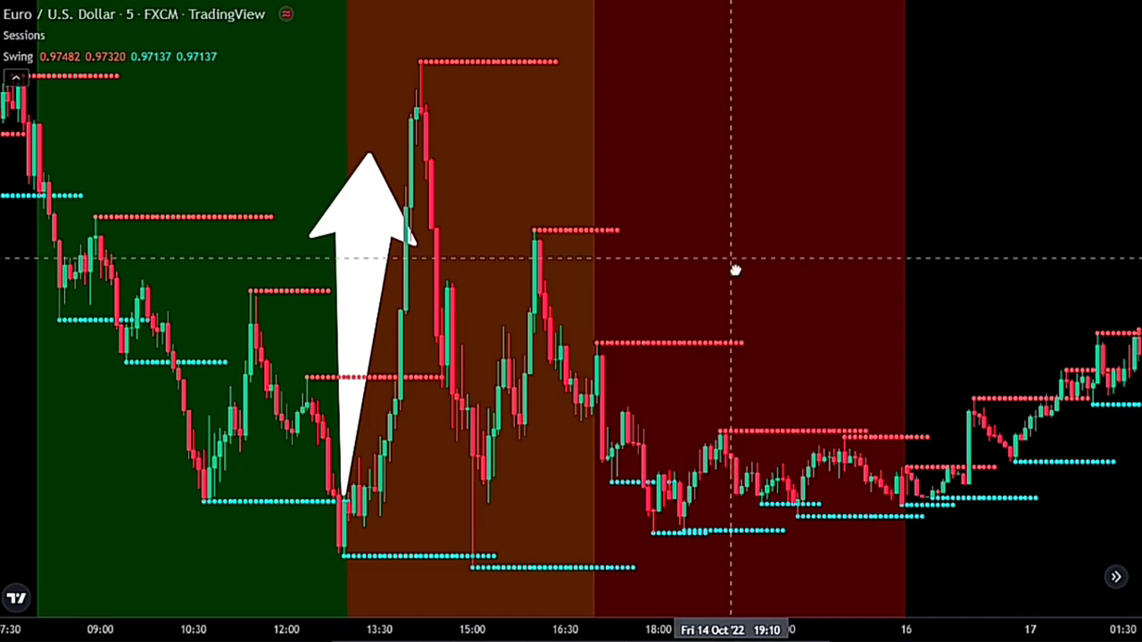
scroll(734, 267, "right", 15)
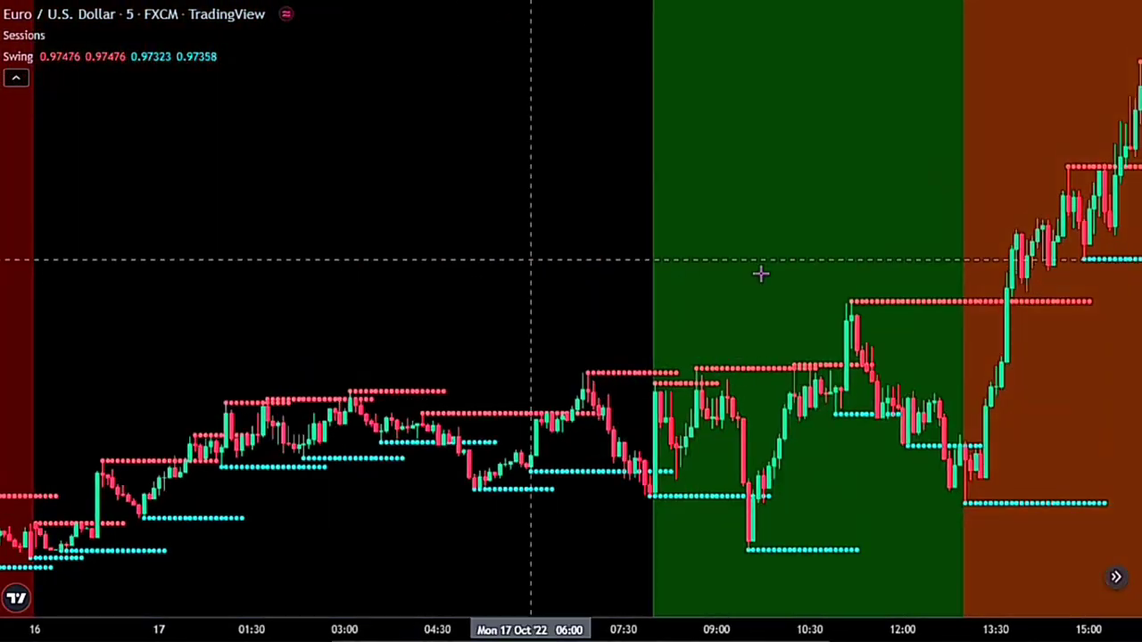
left_click_drag(761, 274, 283, 373)
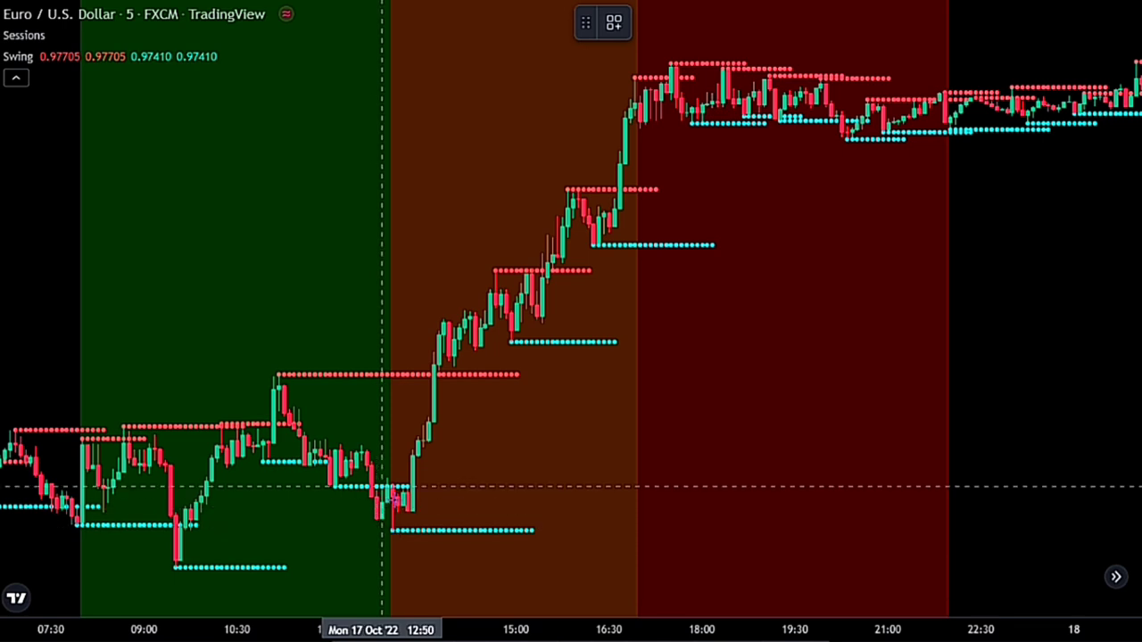
- Draw a large white up arrow from the 17 Oct swing low to the high
left_click(382, 489)
left_click_drag(382, 490, 490, 44)
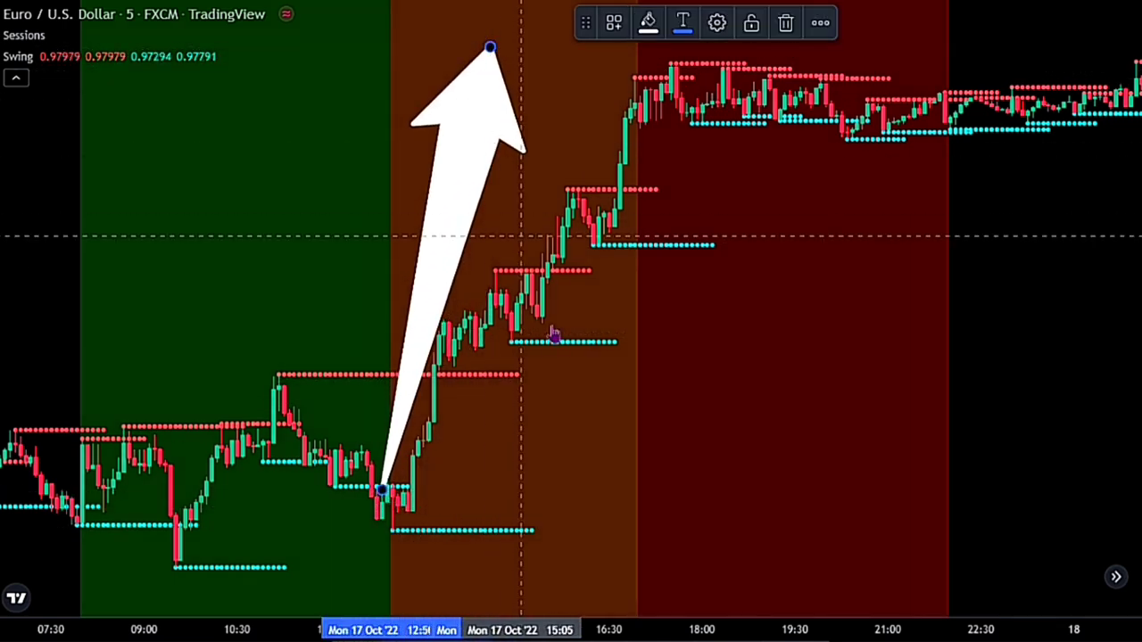
left_click(397, 392)
- Pan the chart forward to the Tuesday 18 Oct daytime session
left_click_drag(800, 354, 334, 392)
left_click_drag(821, 354, 476, 345)
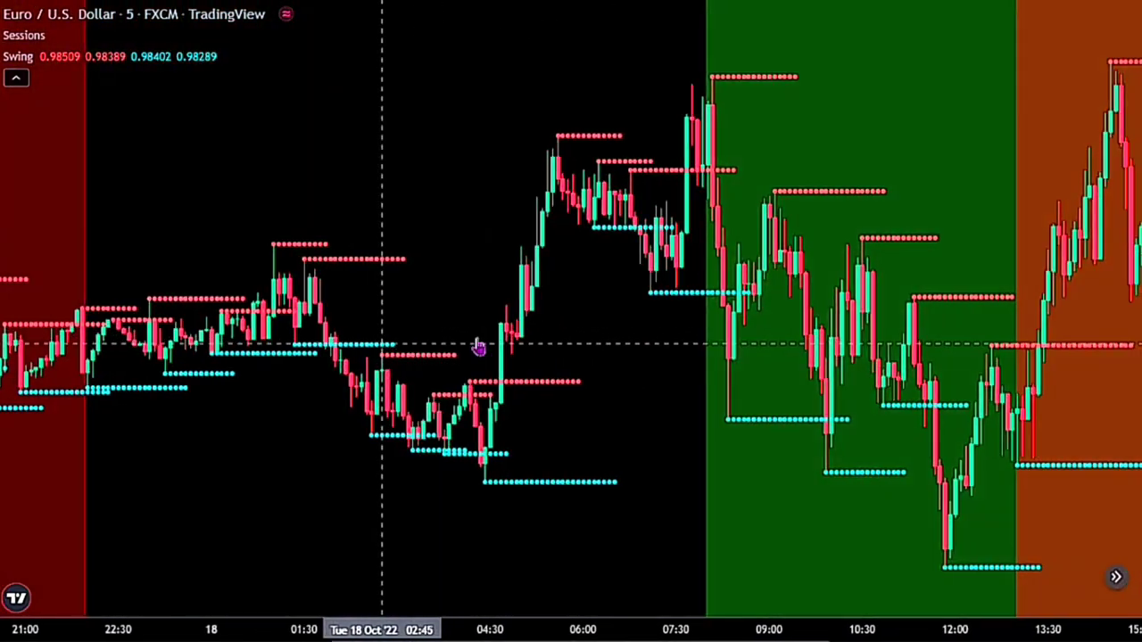
left_click_drag(836, 269, 321, 324)
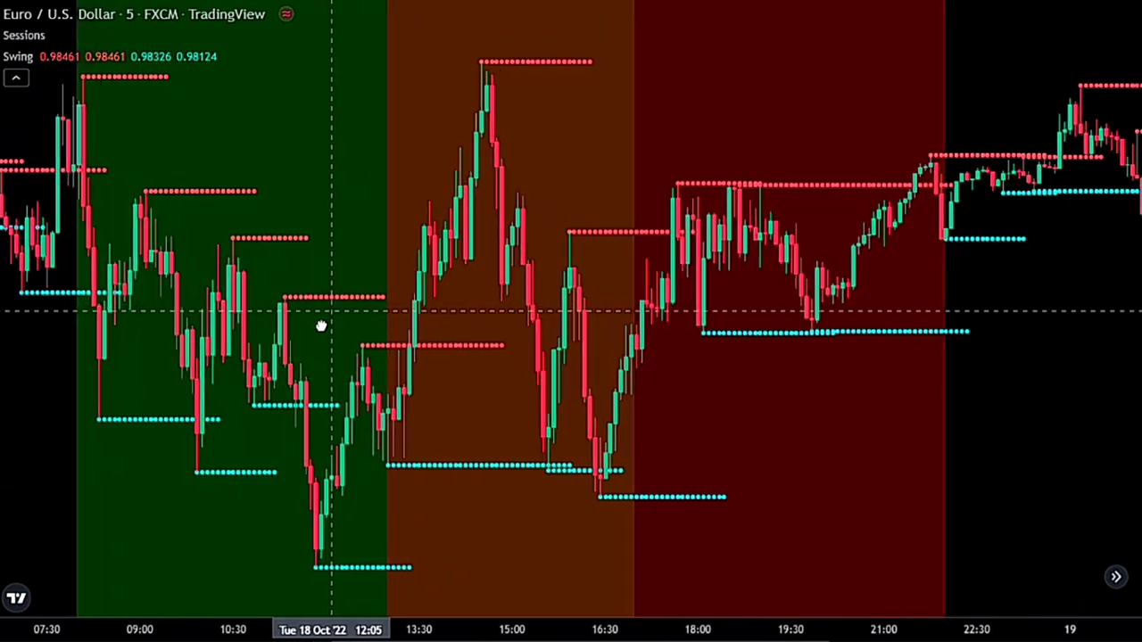